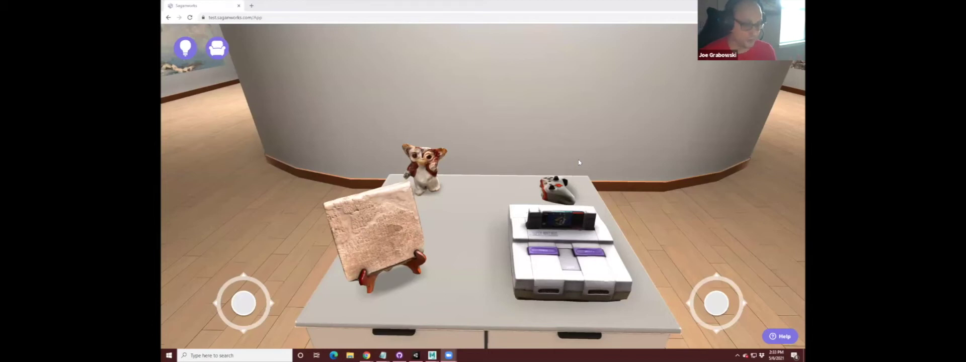
- Shift the gremlin, SNES console and controller to new table spots, then face the vase cabinet
{"action": "mouse_move", "coordinate": [578, 181]}
{"action": "left_mouse_down"}
{"action": "mouse_move", "coordinate": [585, 206]}
{"action": "mouse_move", "coordinate": [513, 197]}
{"action": "left_mouse_up"}
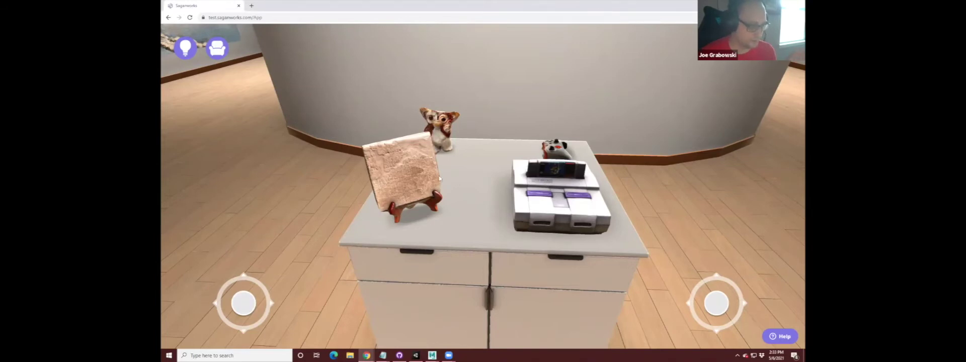
{"action": "left_click", "coordinate": [417, 174]}
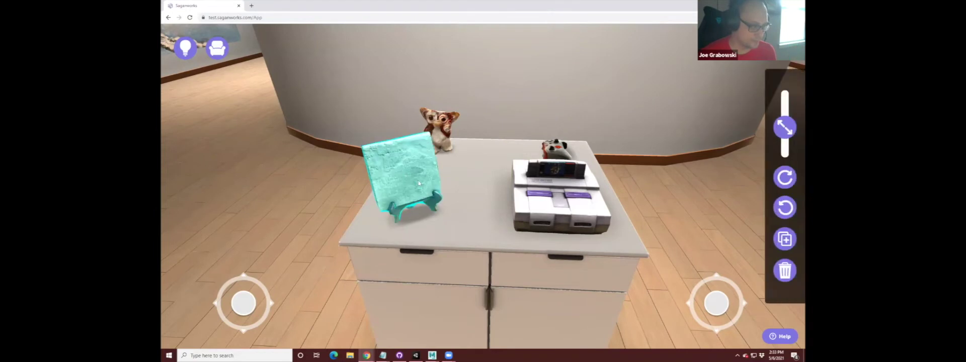
{"action": "left_click", "coordinate": [442, 132]}
{"action": "mouse_move", "coordinate": [445, 138]}
{"action": "left_mouse_down"}
{"action": "mouse_move", "coordinate": [468, 154]}
{"action": "mouse_move", "coordinate": [446, 143]}
{"action": "left_mouse_up"}
{"action": "left_click", "coordinate": [550, 197]}
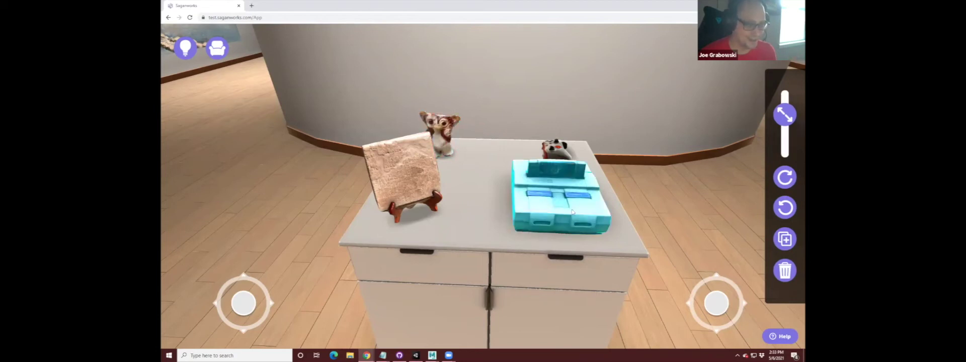
{"action": "mouse_move", "coordinate": [574, 198]}
{"action": "left_mouse_down"}
{"action": "mouse_move", "coordinate": [551, 204]}
{"action": "mouse_move", "coordinate": [574, 207]}
{"action": "left_mouse_up"}
{"action": "left_click", "coordinate": [559, 155]}
{"action": "mouse_move", "coordinate": [559, 155]}
{"action": "left_mouse_down"}
{"action": "mouse_move", "coordinate": [492, 175]}
{"action": "mouse_move", "coordinate": [568, 152]}
{"action": "left_mouse_up"}
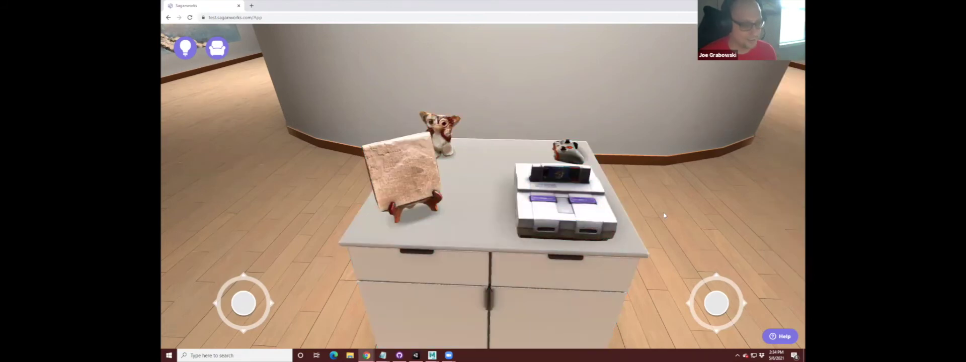
{"action": "mouse_move", "coordinate": [665, 212]}
{"action": "left_mouse_down"}
{"action": "mouse_move", "coordinate": [596, 214]}
{"action": "mouse_move", "coordinate": [616, 180]}
{"action": "mouse_move", "coordinate": [588, 199]}
{"action": "left_mouse_up"}
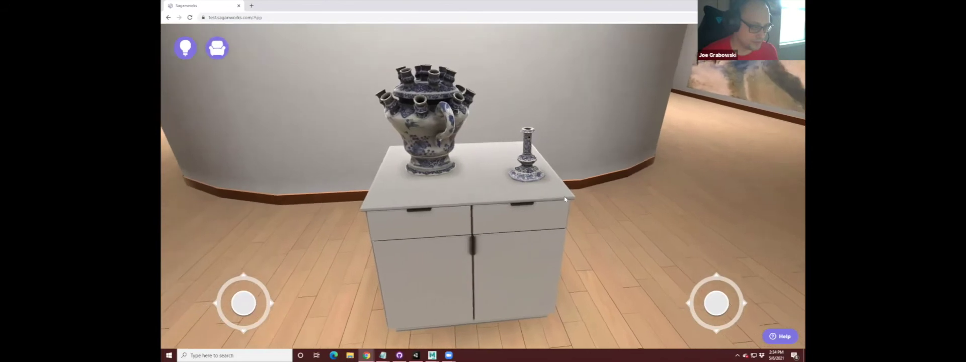
- Scale up the candlestick with the slider and clear the selection
{"action": "left_click", "coordinate": [541, 206]}
{"action": "left_click_drag", "start_coordinate": [785, 137], "coordinate": [785, 100]}
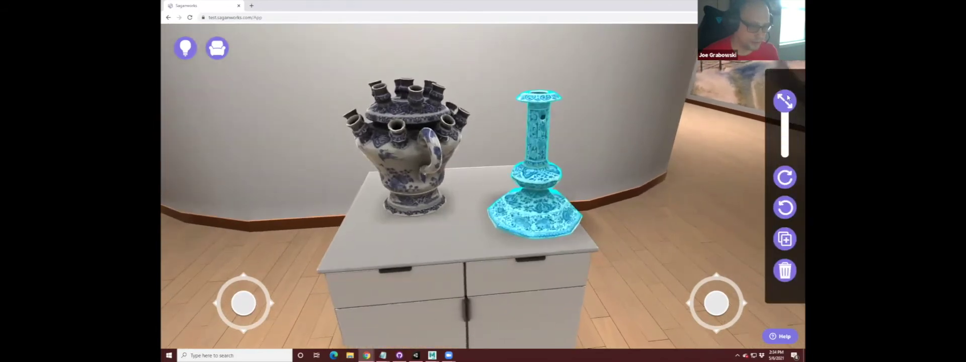
{"action": "left_click", "coordinate": [499, 229]}
{"action": "left_click", "coordinate": [611, 251]}
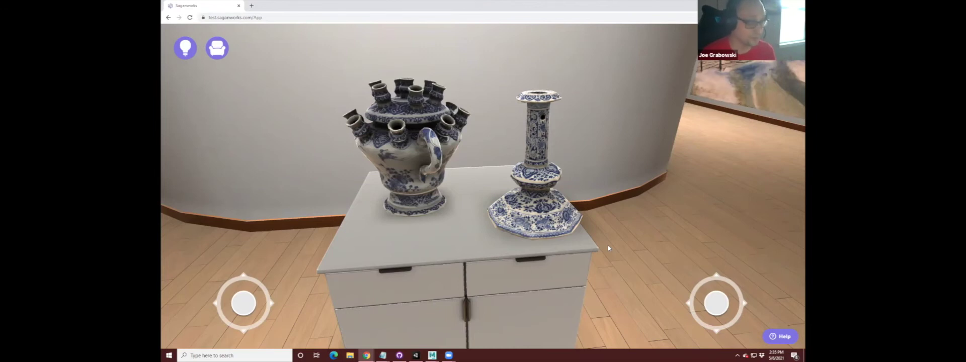
- Rotate the tulip vase so its handles face sideways, then orbit back toward the table
{"action": "left_click", "coordinate": [407, 151]}
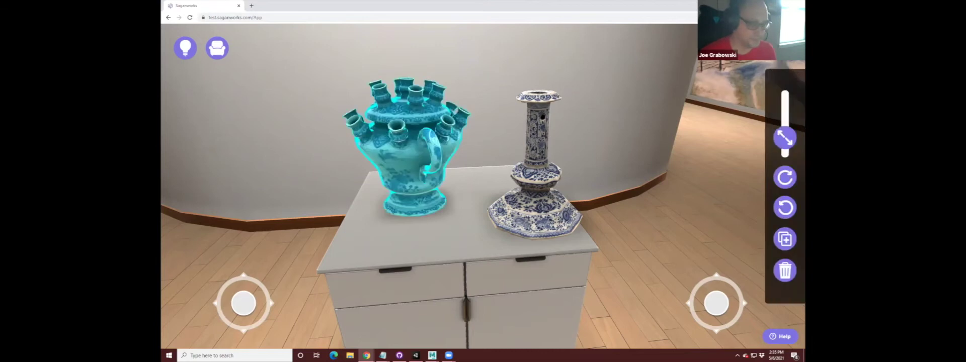
{"action": "left_click", "coordinate": [785, 208]}
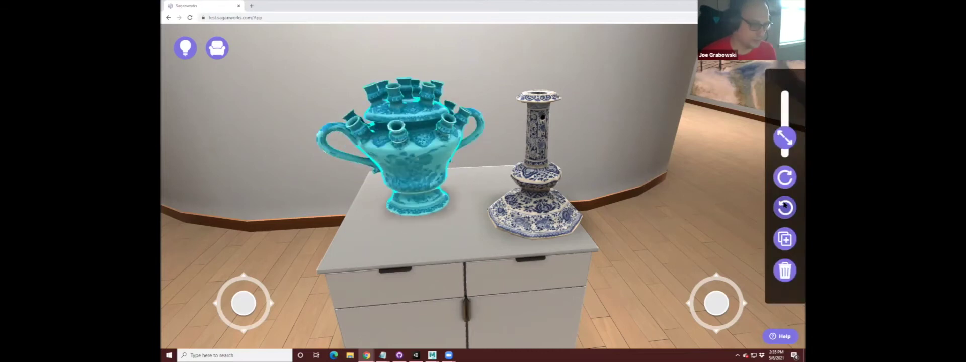
{"action": "left_click", "coordinate": [643, 251]}
{"action": "scroll", "coordinate": [605, 238], "scroll_direction": "up", "scroll_amount": 6}
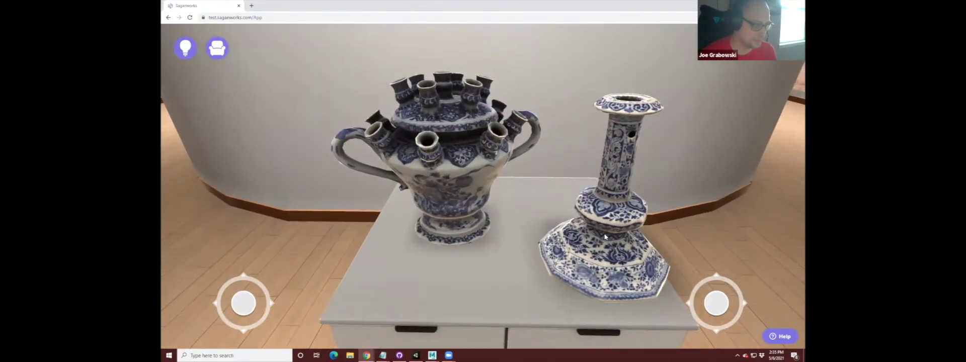
{"action": "left_click_drag", "start_coordinate": [605, 243], "coordinate": [605, 221]}
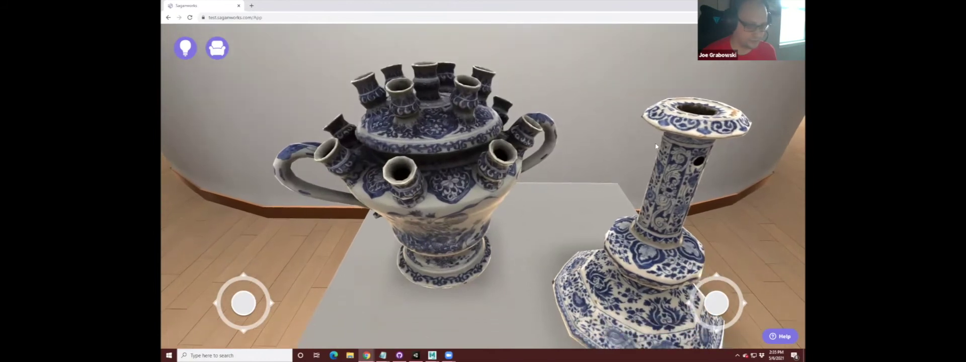
{"action": "mouse_move", "coordinate": [555, 246]}
{"action": "left_mouse_down"}
{"action": "mouse_move", "coordinate": [503, 231]}
{"action": "mouse_move", "coordinate": [626, 206]}
{"action": "mouse_move", "coordinate": [628, 240]}
{"action": "left_mouse_up"}
{"action": "scroll", "coordinate": [628, 239], "scroll_direction": "up", "scroll_amount": 4}
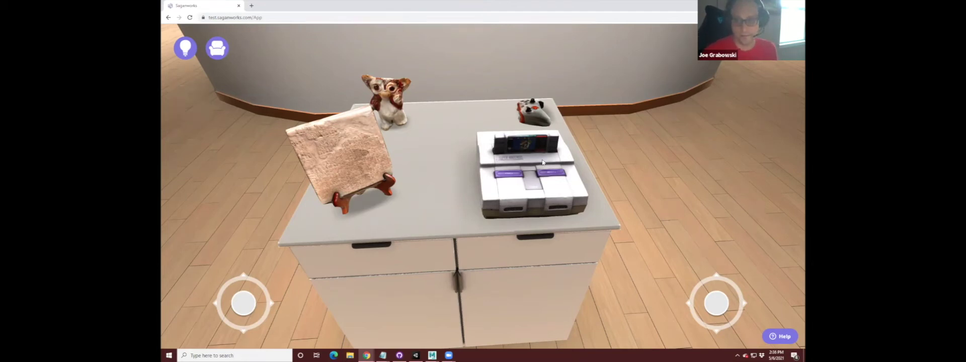
- Nudge the gremlin figurine slightly left, closer behind the stone tablet
{"action": "left_click", "coordinate": [404, 103]}
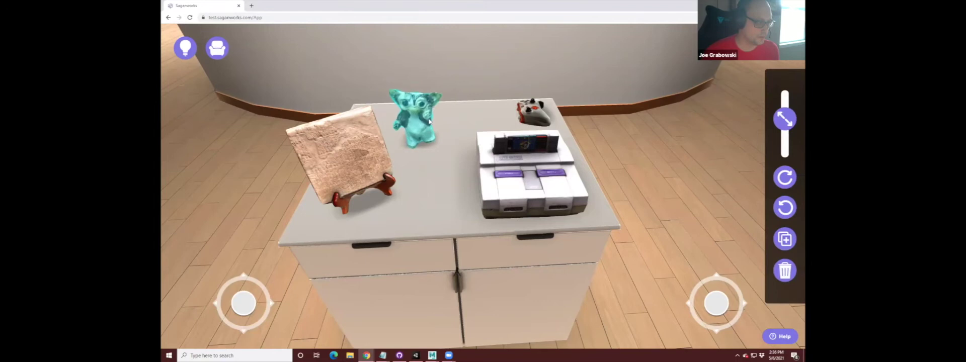
{"action": "left_click_drag", "start_coordinate": [405, 112], "coordinate": [406, 113]}
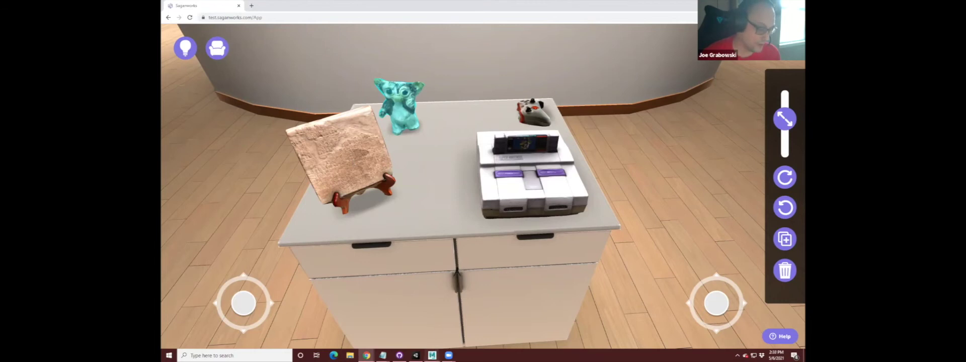
- Select the SNES scan in Maya, hide and restore it, and orbit to its front
{"action": "mouse_move", "coordinate": [432, 355]}
{"action": "left_click", "coordinate": [468, 321]}
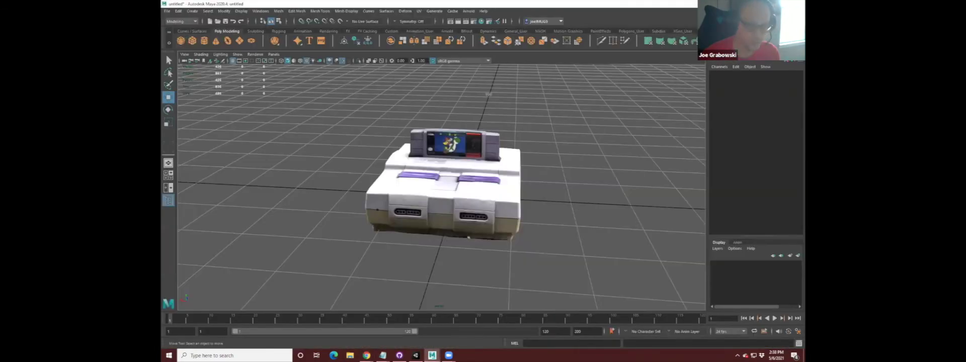
{"action": "left_click", "coordinate": [445, 189]}
{"action": "key", "text": "ctrl+h"}
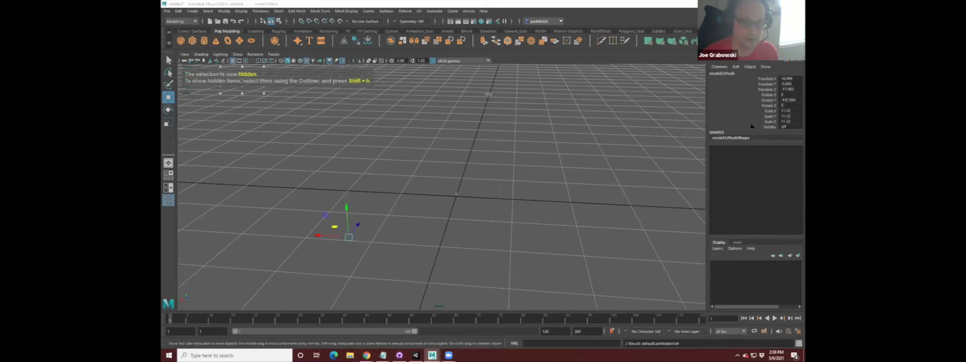
{"action": "key", "text": "ctrl+z"}
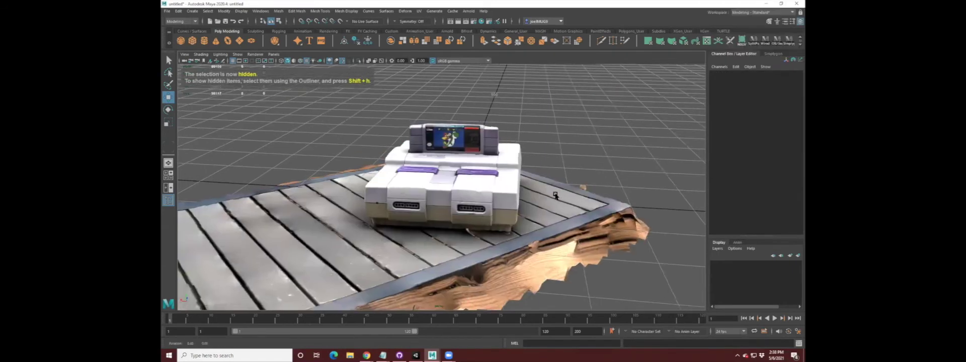
{"action": "mouse_move", "coordinate": [553, 195]}
{"action": "left_mouse_down"}
{"action": "mouse_move", "coordinate": [520, 200]}
{"action": "mouse_move", "coordinate": [572, 208]}
{"action": "mouse_move", "coordinate": [574, 184]}
{"action": "mouse_move", "coordinate": [221, 179]}
{"action": "left_mouse_up"}
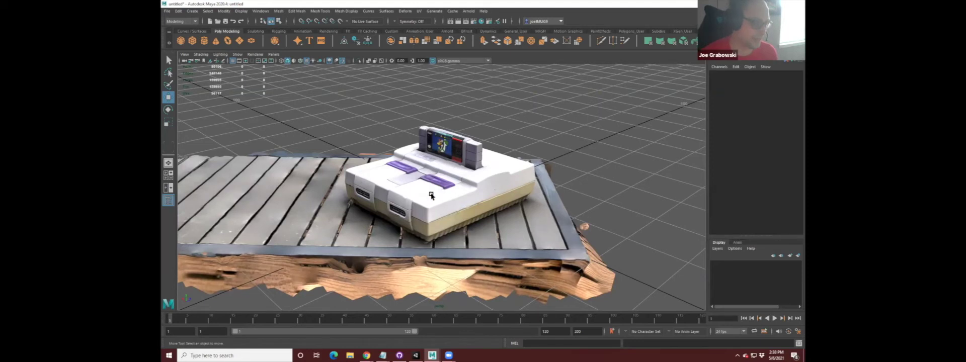
{"action": "mouse_move", "coordinate": [423, 196]}
{"action": "left_mouse_down"}
{"action": "mouse_move", "coordinate": [495, 195]}
{"action": "mouse_move", "coordinate": [561, 167]}
{"action": "left_mouse_up"}
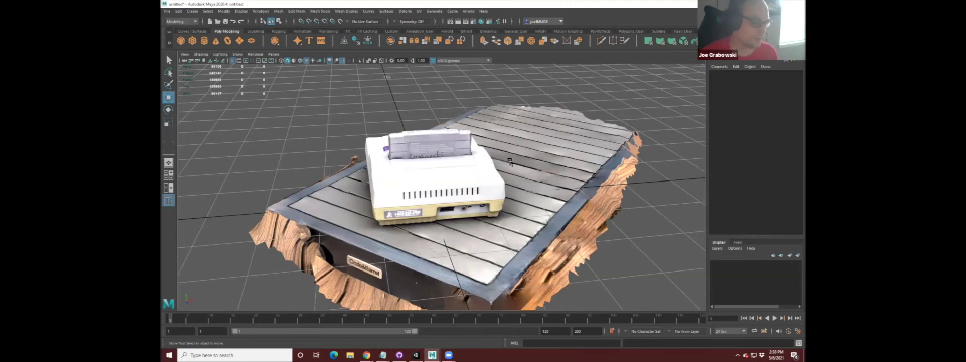
{"action": "left_click_drag", "start_coordinate": [477, 184], "coordinate": [489, 213], "text": "alt"}
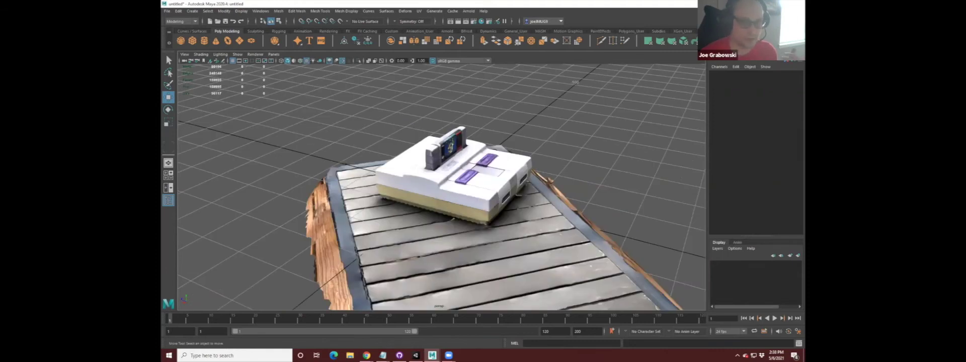
{"action": "left_click", "coordinate": [481, 196]}
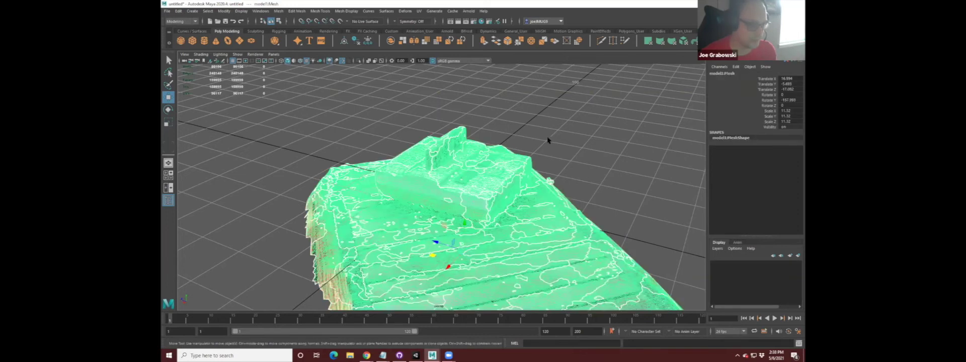
{"action": "scroll", "coordinate": [521, 159], "scroll_direction": "up", "scroll_amount": 3}
{"action": "scroll", "coordinate": [491, 155], "scroll_direction": "up", "scroll_amount": 3}
{"action": "scroll", "coordinate": [523, 183], "scroll_direction": "up", "scroll_amount": 3}
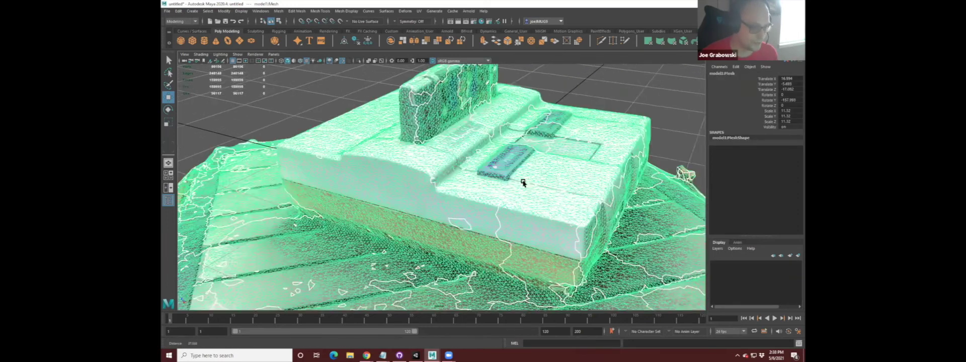
{"action": "scroll", "coordinate": [523, 182], "scroll_direction": "up", "scroll_amount": 3}
{"action": "scroll", "coordinate": [484, 181], "scroll_direction": "up", "scroll_amount": 3}
{"action": "left_click_drag", "start_coordinate": [483, 181], "coordinate": [468, 159], "text": "alt"}
{"action": "scroll", "coordinate": [379, 160], "scroll_direction": "up", "scroll_amount": 3}
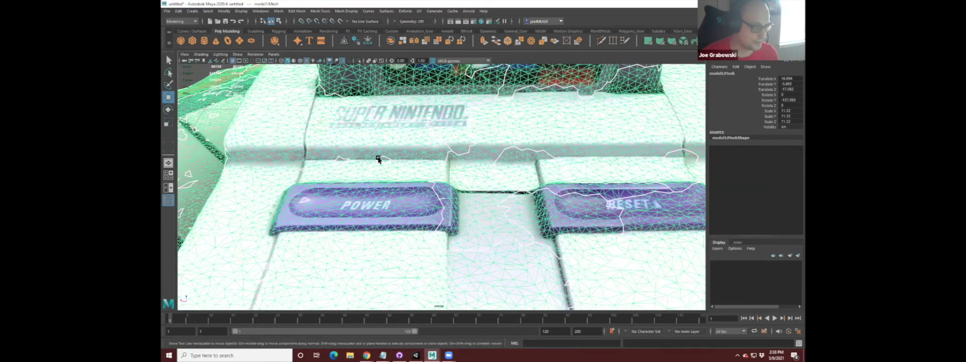
{"action": "scroll", "coordinate": [379, 161], "scroll_direction": "up", "scroll_amount": 2}
{"action": "scroll", "coordinate": [336, 176], "scroll_direction": "up", "scroll_amount": 2}
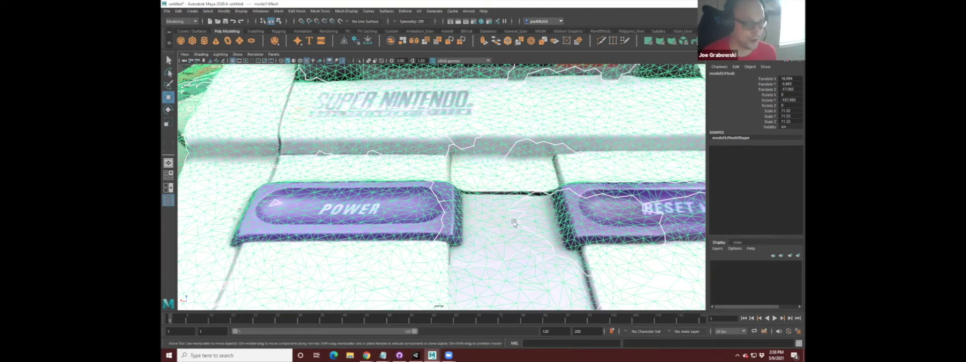
{"action": "scroll", "coordinate": [491, 190], "scroll_direction": "down", "scroll_amount": 3}
{"action": "mouse_move", "coordinate": [477, 155]}
{"action": "left_mouse_down", "text": "alt"}
{"action": "mouse_move", "coordinate": [550, 168]}
{"action": "mouse_move", "coordinate": [542, 165]}
{"action": "left_mouse_up", "text": "alt"}
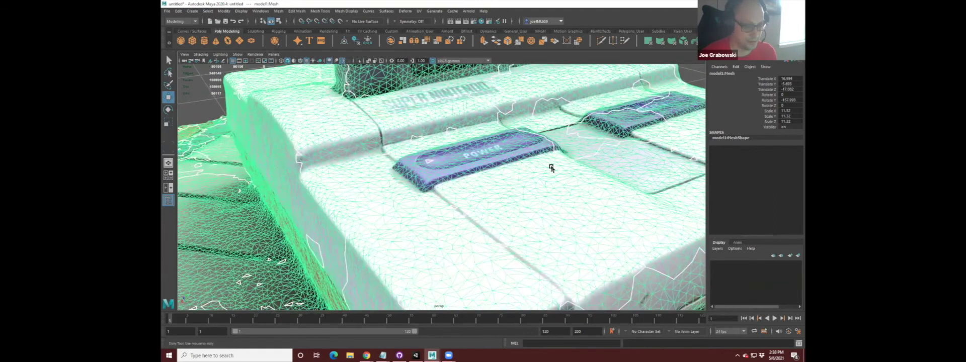
{"action": "scroll", "coordinate": [549, 167], "scroll_direction": "down", "scroll_amount": 3}
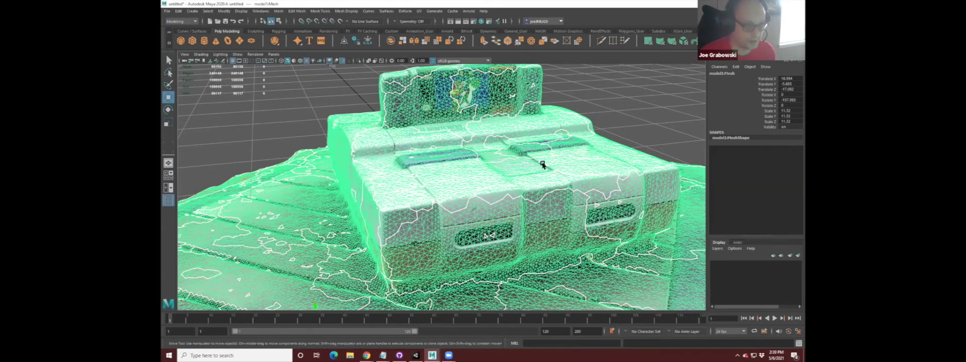
{"action": "left_click", "coordinate": [627, 106]}
{"action": "mouse_move", "coordinate": [600, 157]}
{"action": "left_mouse_down", "text": "alt"}
{"action": "mouse_move", "coordinate": [576, 144]}
{"action": "mouse_move", "coordinate": [567, 187]}
{"action": "left_mouse_up", "text": "alt"}
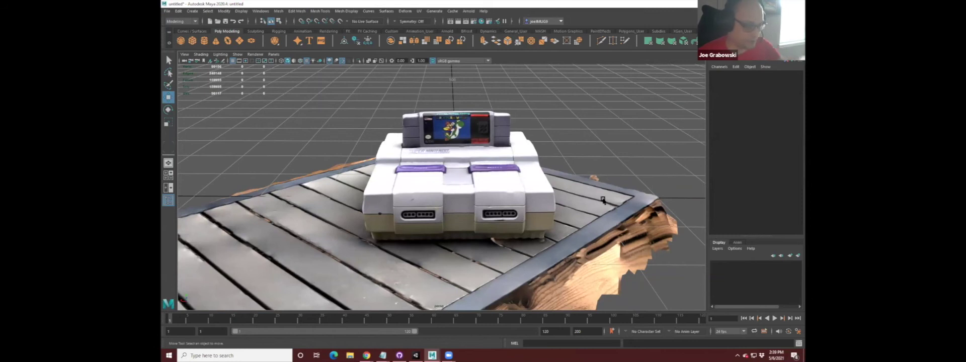
{"action": "left_click", "coordinate": [602, 199]}
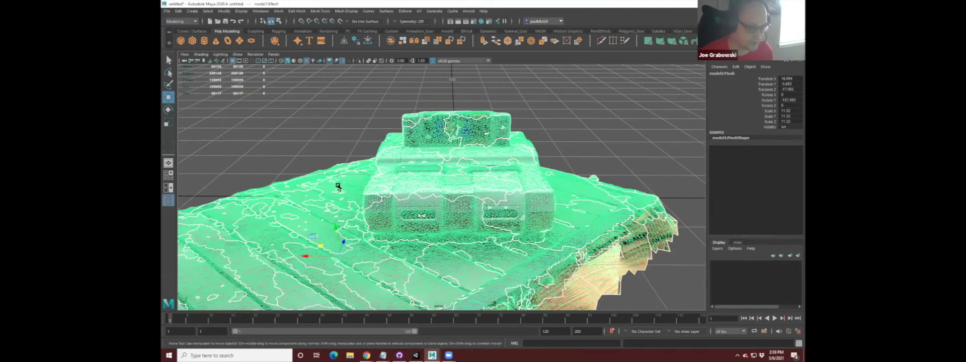
{"action": "left_click", "coordinate": [604, 128]}
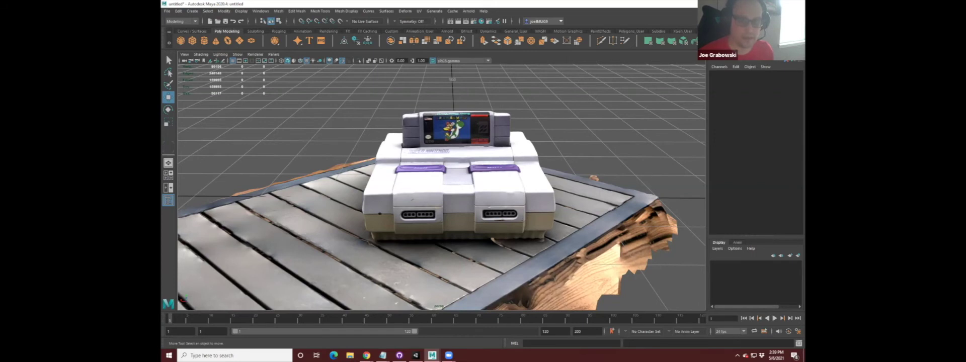
- Hide the raw high-poly scan and table, leaving only the low-poly SNES
{"action": "left_click", "coordinate": [600, 127]}
{"action": "key", "text": "ctrl+h"}
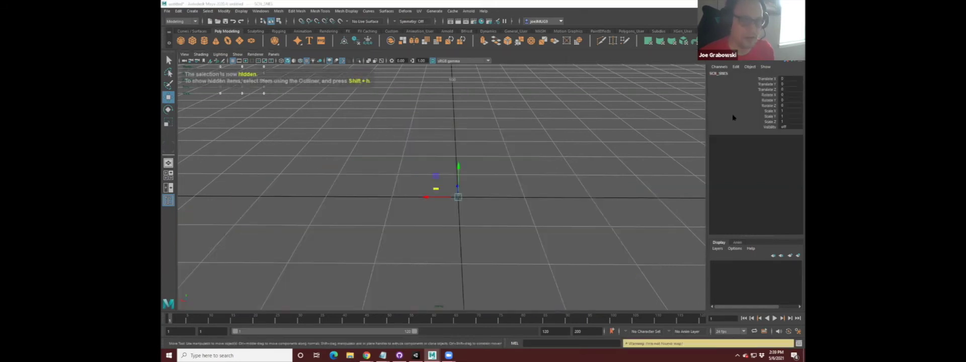
{"action": "left_click", "coordinate": [602, 144]}
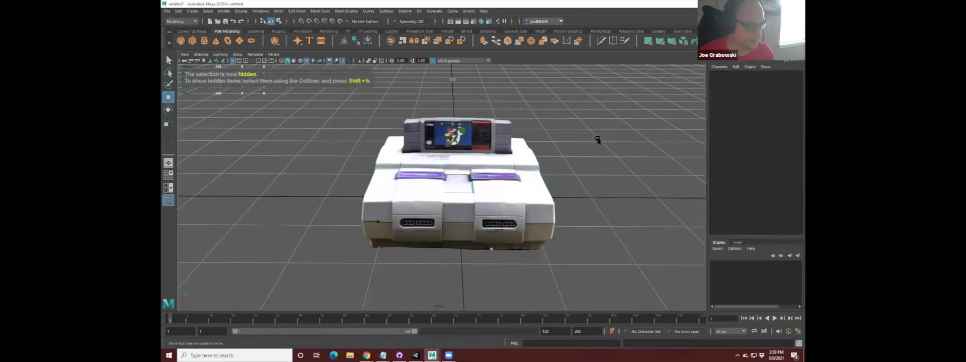
{"action": "mouse_move", "coordinate": [475, 171]}
{"action": "left_mouse_down"}
{"action": "mouse_move", "coordinate": [513, 159]}
{"action": "mouse_move", "coordinate": [445, 191]}
{"action": "left_mouse_up"}
- Orbit around the low-poly SNES model, then bring up the Saganworks browser scene
{"action": "left_click", "coordinate": [462, 175]}
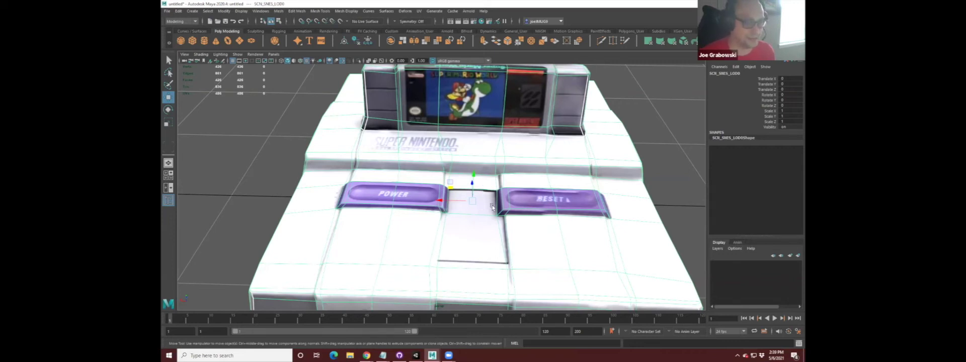
{"action": "mouse_move", "coordinate": [483, 200]}
{"action": "left_mouse_down", "text": "alt"}
{"action": "mouse_move", "coordinate": [492, 184]}
{"action": "mouse_move", "coordinate": [468, 174]}
{"action": "mouse_move", "coordinate": [459, 190]}
{"action": "left_mouse_up", "text": "alt"}
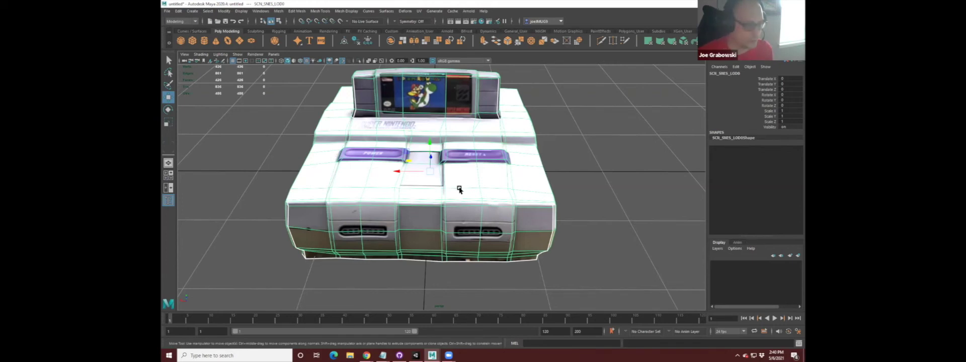
{"action": "left_click", "coordinate": [587, 139]}
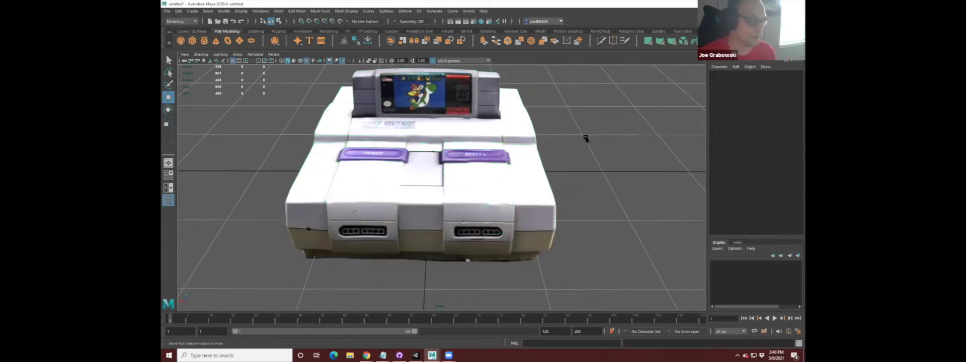
{"action": "left_click_drag", "start_coordinate": [528, 121], "coordinate": [453, 151], "text": "alt"}
{"action": "left_click_drag", "start_coordinate": [529, 136], "coordinate": [453, 116], "text": "alt"}
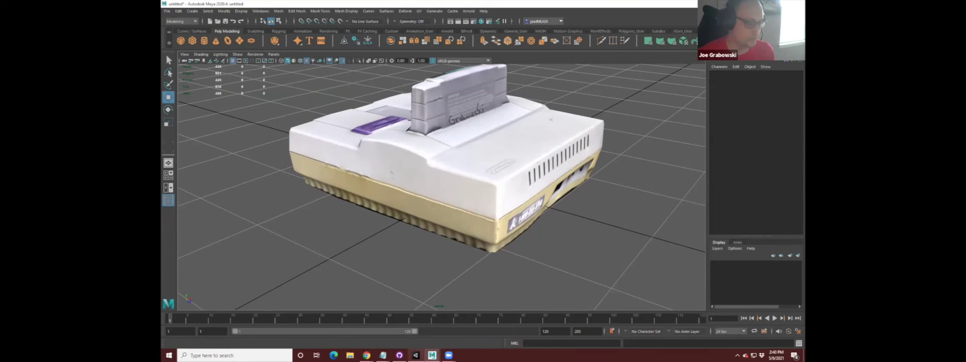
{"action": "left_click", "coordinate": [416, 355]}
{"action": "mouse_move", "coordinate": [366, 356]}
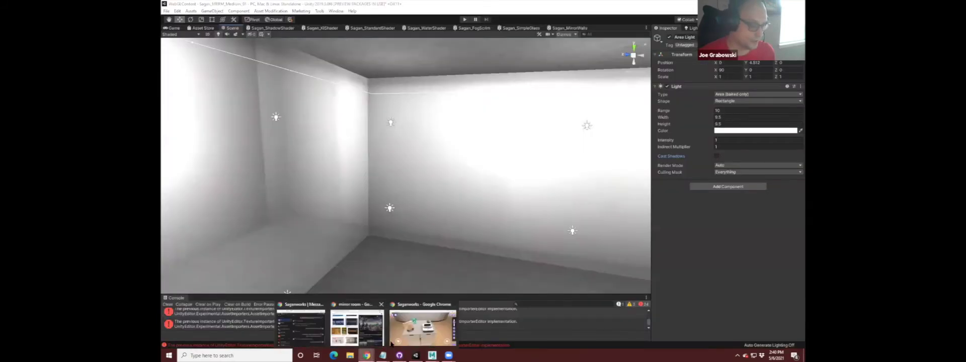
{"action": "left_click", "coordinate": [423, 326]}
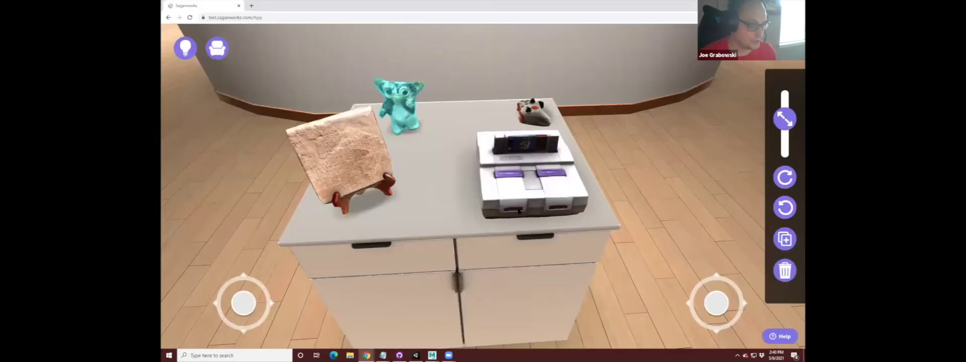
- Select the scanned SNES console on the Saganworks table
{"action": "left_click", "coordinate": [540, 181]}
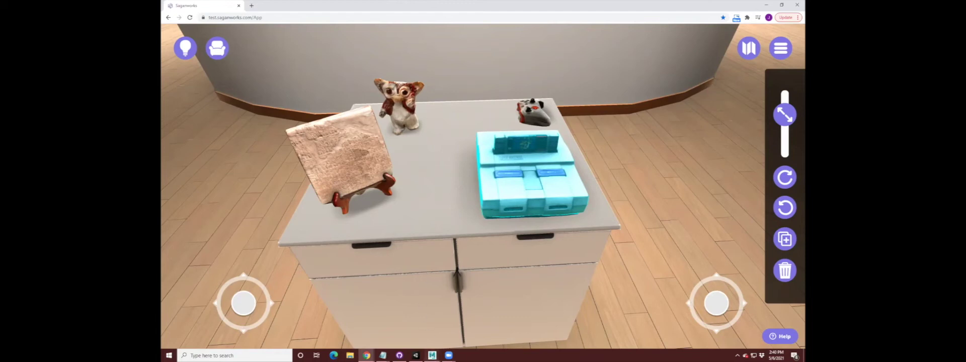
- Back in Maya, orbit and select the low-poly textured SNES model
{"action": "left_click", "coordinate": [432, 356]}
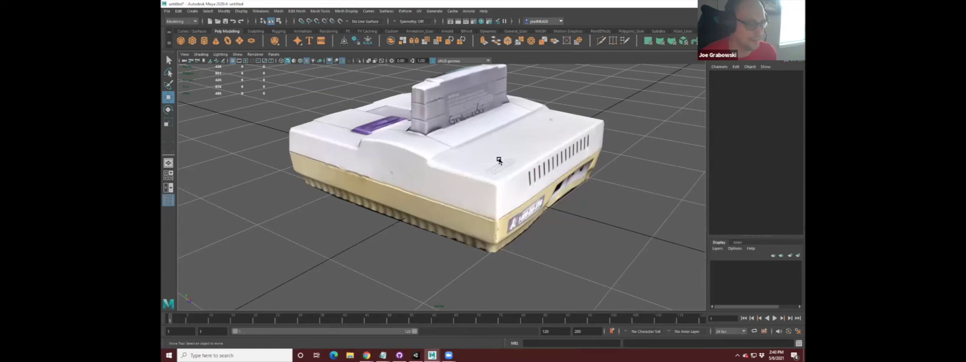
{"action": "mouse_move", "coordinate": [472, 183]}
{"action": "left_mouse_down", "text": "alt"}
{"action": "mouse_move", "coordinate": [471, 175]}
{"action": "mouse_move", "coordinate": [436, 181]}
{"action": "left_mouse_up", "text": "alt"}
{"action": "left_click", "coordinate": [442, 186]}
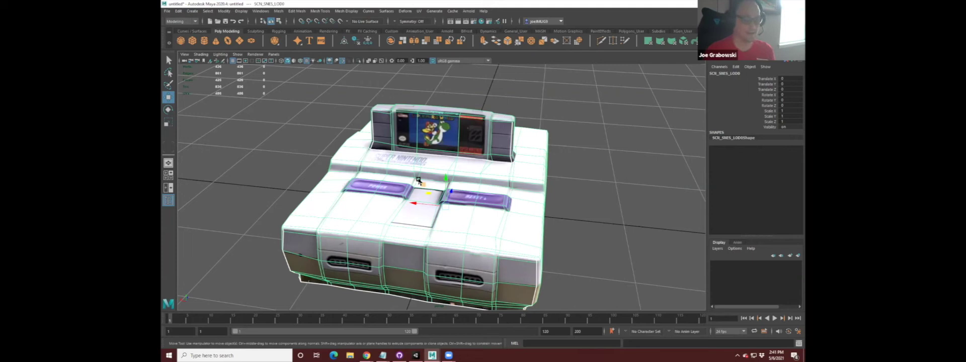
- Hide the low-poly SNES and unhide the high-poly phone scan
{"action": "key", "text": "Delete"}
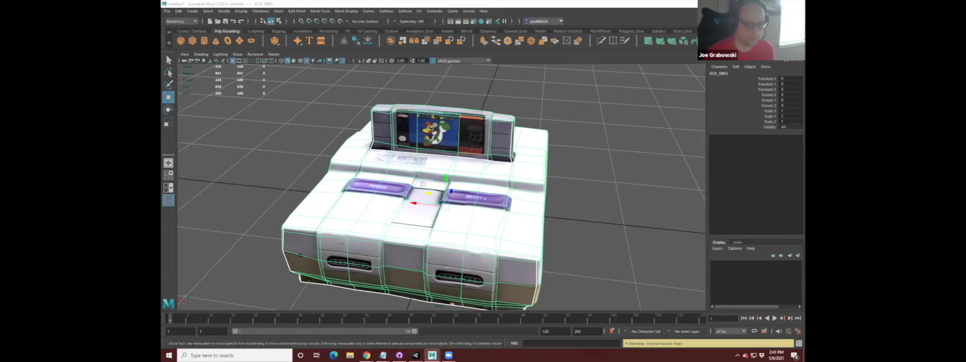
{"action": "key", "text": "ctrl+h"}
{"action": "key", "text": "shift+h"}
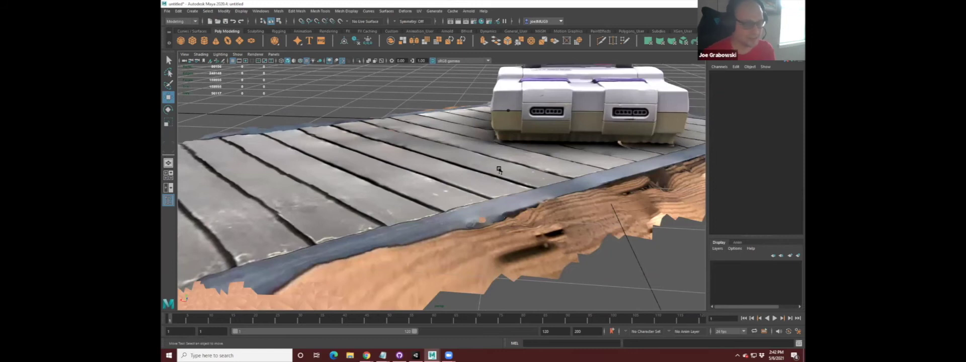
- Orbit around the high-poly scan to view it from several sides
{"action": "mouse_move", "coordinate": [500, 212]}
{"action": "left_mouse_down", "text": "alt"}
{"action": "mouse_move", "coordinate": [435, 215]}
{"action": "mouse_move", "coordinate": [521, 208]}
{"action": "left_mouse_up", "text": "alt"}
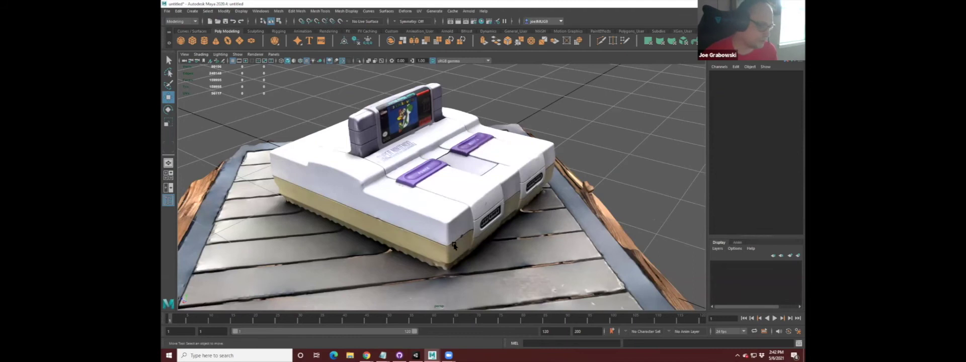
{"action": "mouse_move", "coordinate": [452, 247]}
{"action": "left_mouse_down", "text": "alt"}
{"action": "mouse_move", "coordinate": [482, 224]}
{"action": "mouse_move", "coordinate": [468, 236]}
{"action": "left_mouse_up", "text": "alt"}
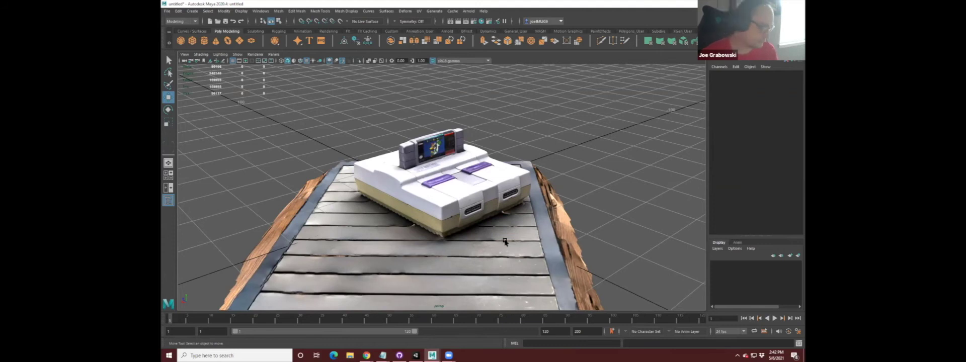
{"action": "left_click_drag", "start_coordinate": [546, 175], "coordinate": [520, 202], "text": "alt"}
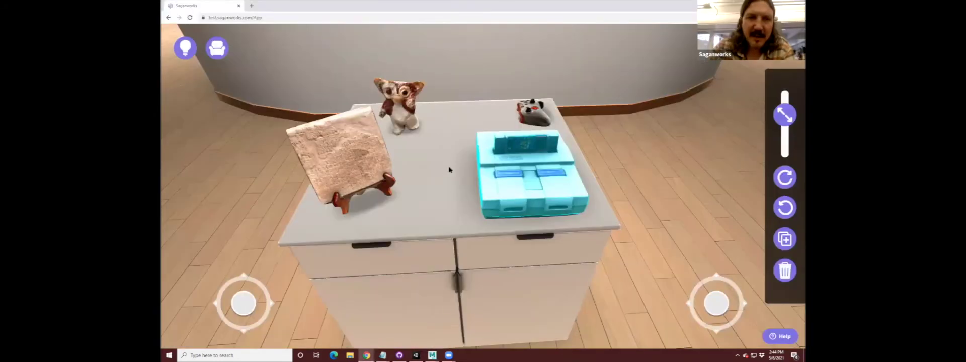
- Deselect the SNES console by clicking empty space in the room
{"action": "left_click", "coordinate": [470, 211]}
{"action": "left_click", "coordinate": [658, 232]}
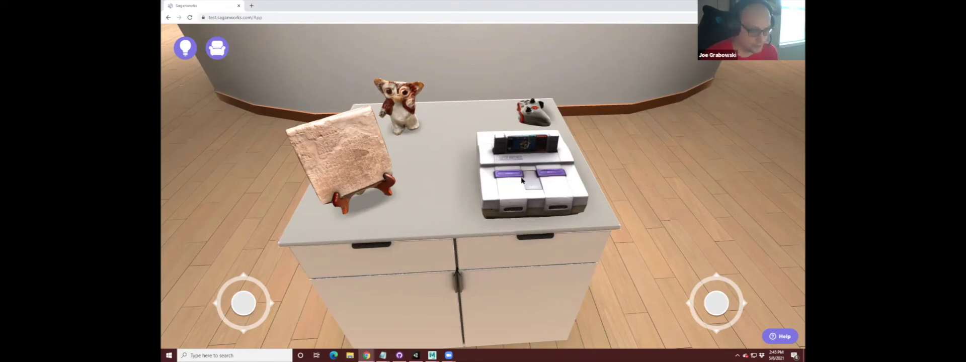
- Select the SNES console and orbit the view over the tabletop
{"action": "left_click", "coordinate": [503, 172]}
{"action": "left_click_drag", "start_coordinate": [649, 190], "coordinate": [432, 182]}
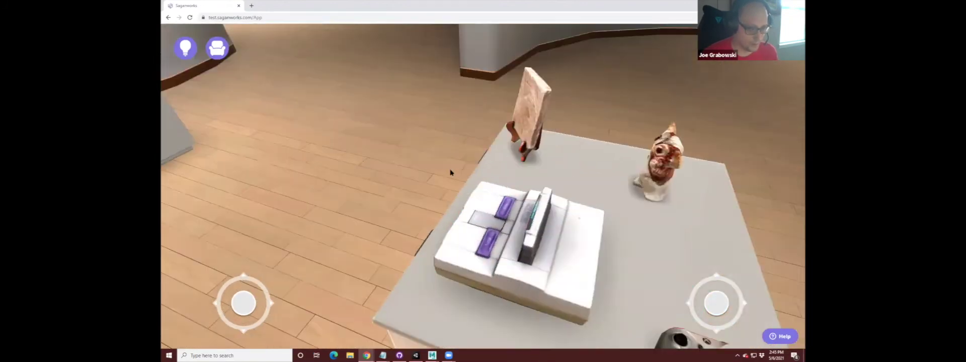
{"action": "scroll", "coordinate": [431, 182], "scroll_direction": "up", "scroll_amount": 3}
{"action": "scroll", "coordinate": [453, 185], "scroll_direction": "up", "scroll_amount": 2}
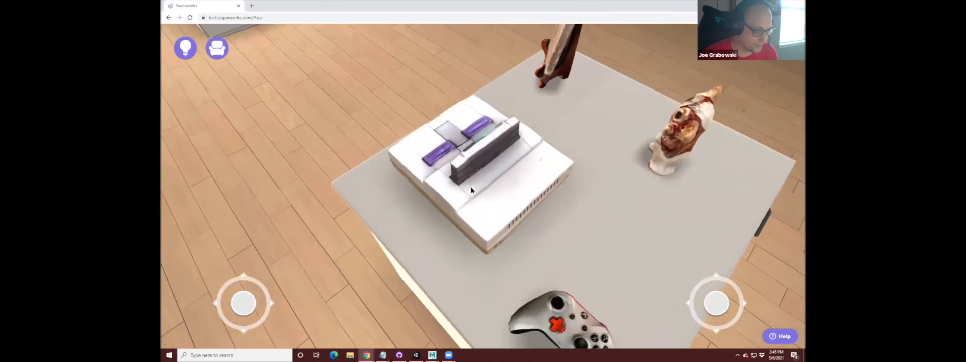
{"action": "left_click_drag", "start_coordinate": [472, 190], "coordinate": [437, 173]}
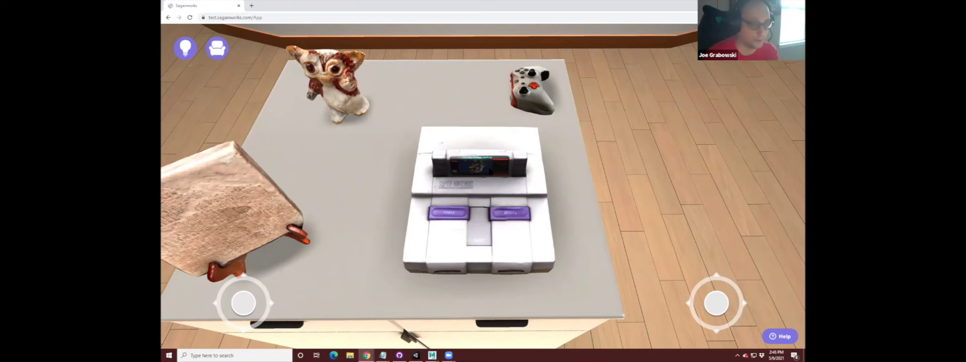
- Nudge the SNES console right and shift the game controller left on the table
{"action": "left_click_drag", "start_coordinate": [483, 177], "coordinate": [529, 174]}
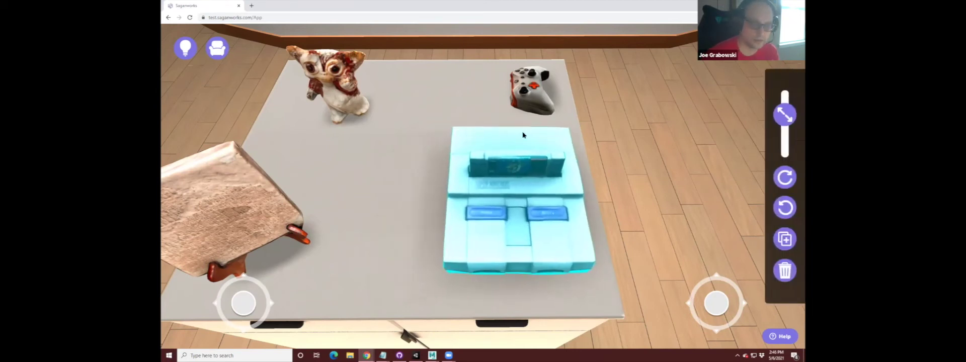
{"action": "left_click", "coordinate": [538, 105]}
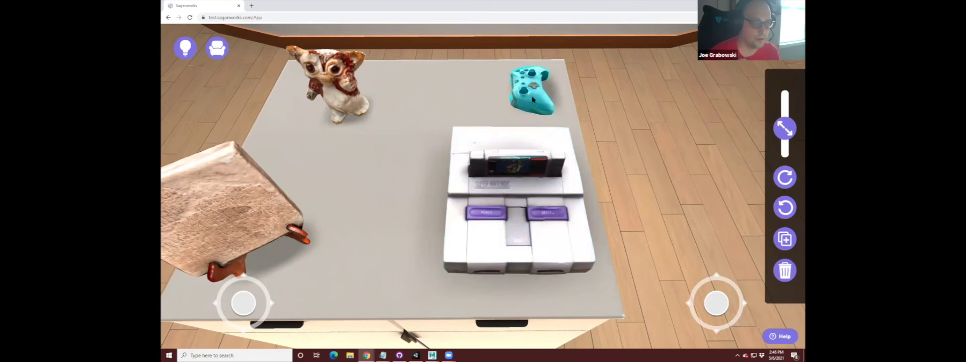
{"action": "mouse_move", "coordinate": [535, 102]}
{"action": "left_mouse_down"}
{"action": "mouse_move", "coordinate": [480, 113]}
{"action": "mouse_move", "coordinate": [400, 249]}
{"action": "left_mouse_up"}
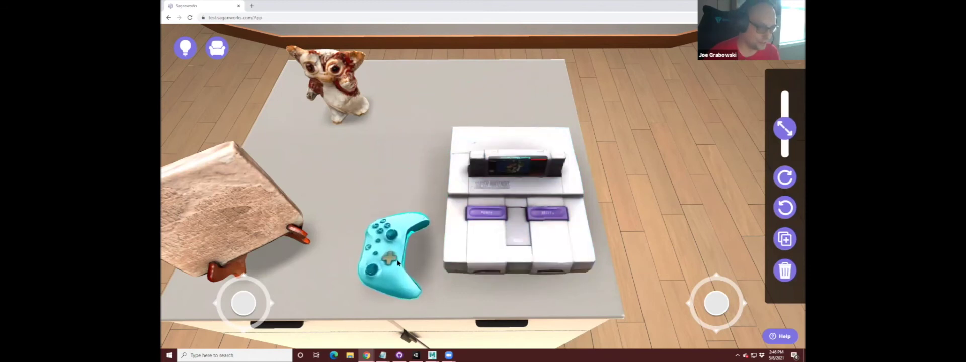
{"action": "left_click", "coordinate": [406, 157]}
- Reposition the SNES console, then scale up and rotate the game controller
{"action": "left_click", "coordinate": [661, 168]}
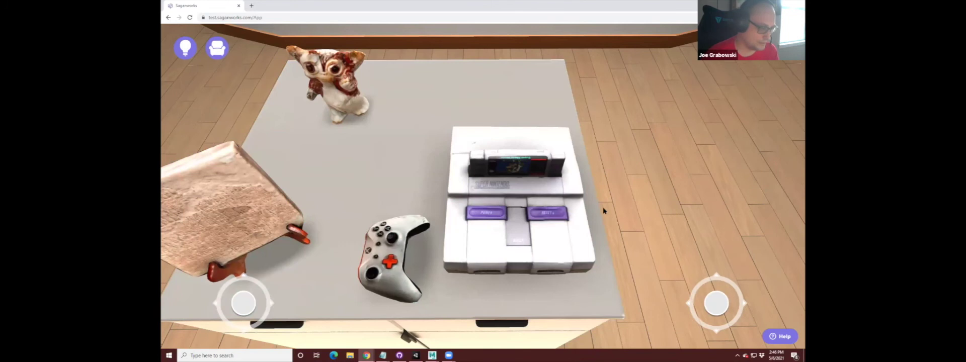
{"action": "left_click", "coordinate": [578, 228]}
{"action": "left_click_drag", "start_coordinate": [579, 228], "coordinate": [664, 129]}
{"action": "left_click", "coordinate": [475, 198]}
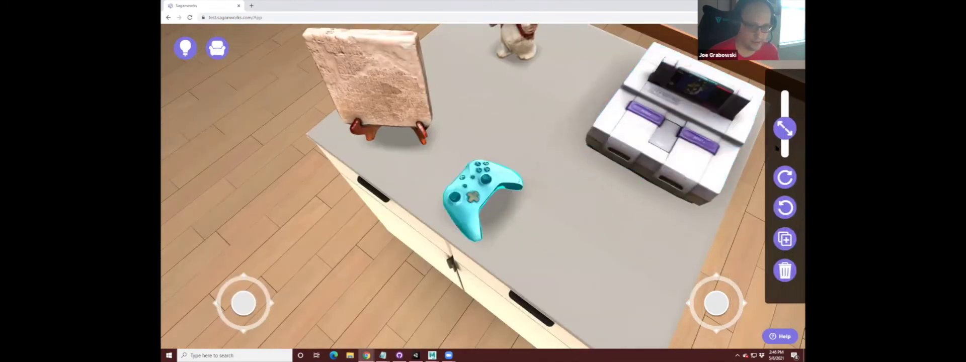
{"action": "left_click_drag", "start_coordinate": [785, 125], "coordinate": [785, 101]}
{"action": "left_click", "coordinate": [786, 177]}
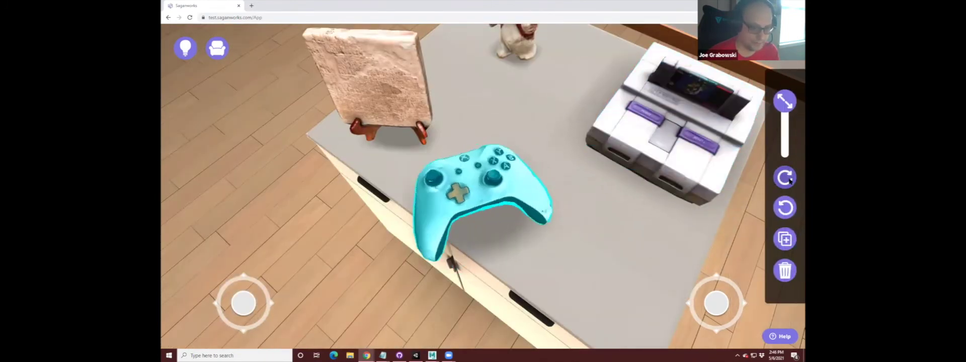
- Orbit to a top-down view of the tabletop with the controller in the centre
{"action": "left_click", "coordinate": [625, 247]}
{"action": "left_click_drag", "start_coordinate": [527, 229], "coordinate": [474, 160]}
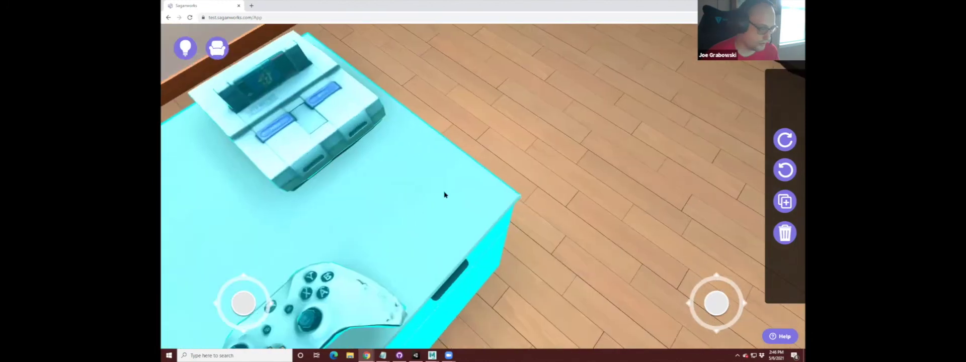
{"action": "left_click", "coordinate": [474, 159]}
{"action": "left_click", "coordinate": [525, 173]}
{"action": "left_click_drag", "start_coordinate": [528, 196], "coordinate": [489, 205]}
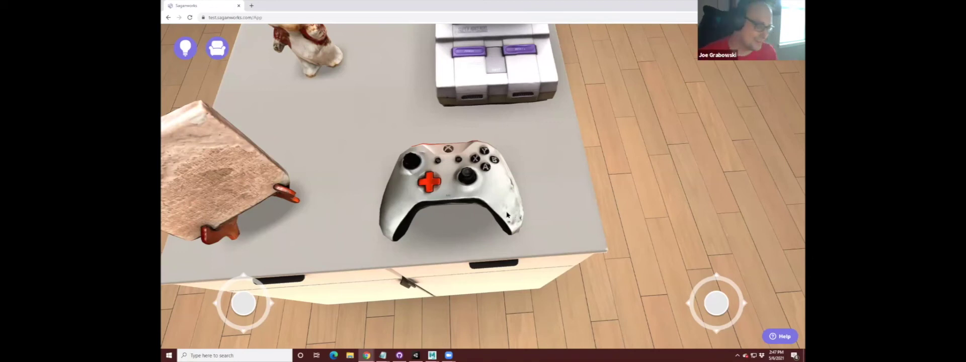
- Move the controller to the back of the table and the gremlin to the front centre
{"action": "left_click_drag", "start_coordinate": [486, 200], "coordinate": [528, 208]}
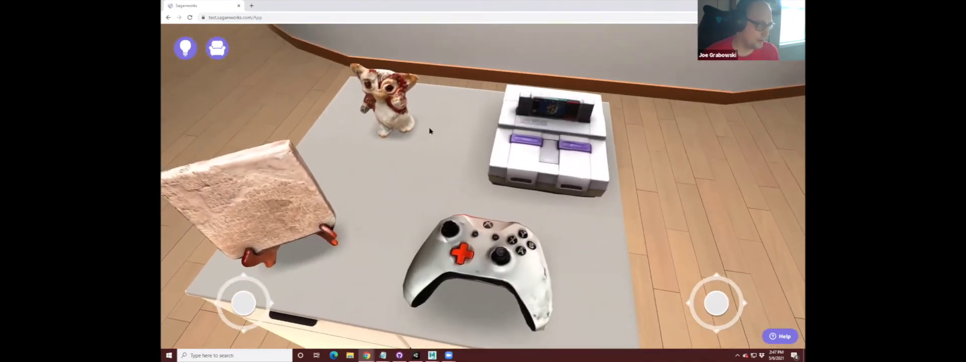
{"action": "left_click", "coordinate": [393, 113]}
{"action": "mouse_move", "coordinate": [389, 106]}
{"action": "left_mouse_down"}
{"action": "mouse_move", "coordinate": [433, 173]}
{"action": "mouse_move", "coordinate": [427, 186]}
{"action": "left_mouse_up"}
{"action": "left_click", "coordinate": [508, 251]}
{"action": "left_click_drag", "start_coordinate": [511, 252], "coordinate": [393, 113]}
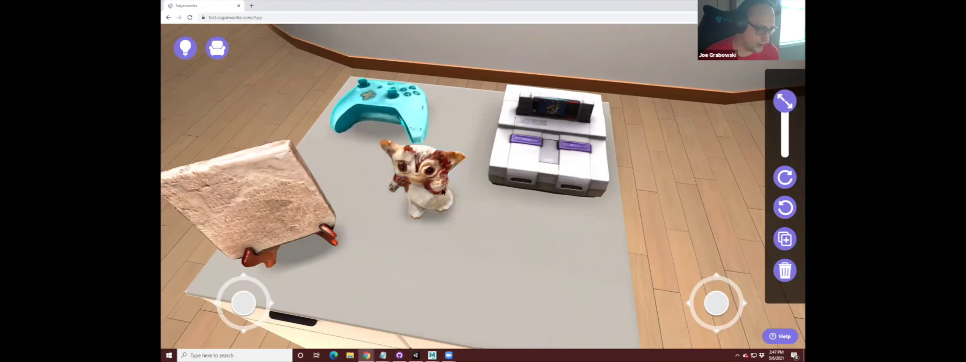
{"action": "left_click", "coordinate": [459, 202]}
{"action": "left_click_drag", "start_coordinate": [459, 203], "coordinate": [488, 247]}
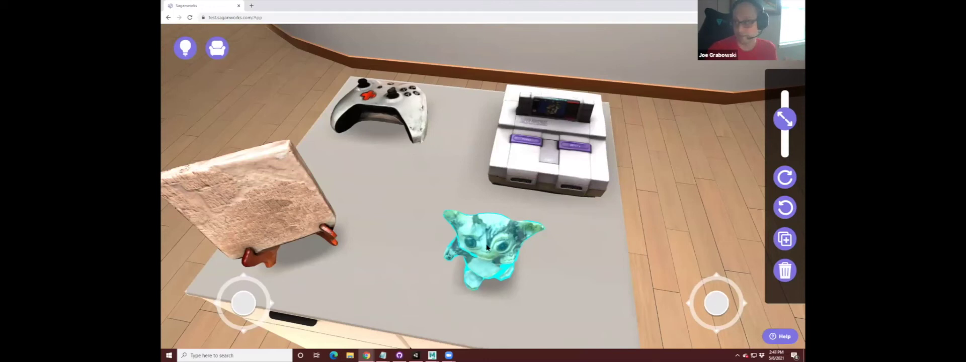
- Tilt the view down at the table and rotate the gremlin figurine back and forth
{"action": "left_click", "coordinate": [409, 219]}
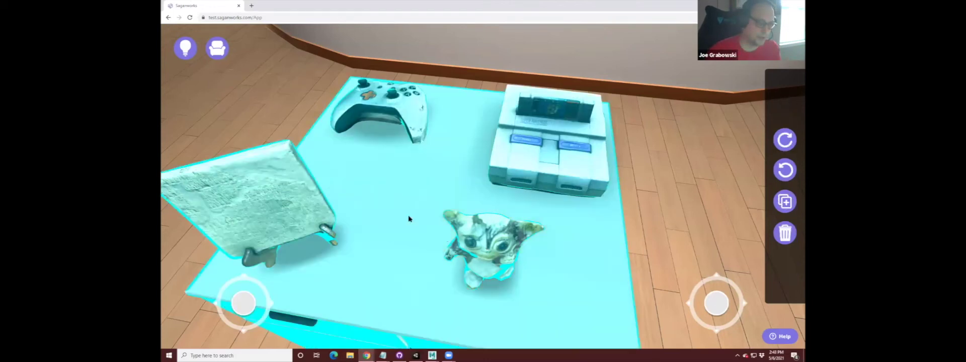
{"action": "left_click", "coordinate": [655, 216]}
{"action": "mouse_move", "coordinate": [567, 249]}
{"action": "left_mouse_down"}
{"action": "mouse_move", "coordinate": [533, 266]}
{"action": "mouse_move", "coordinate": [544, 263]}
{"action": "left_mouse_up"}
{"action": "left_click", "coordinate": [443, 182]}
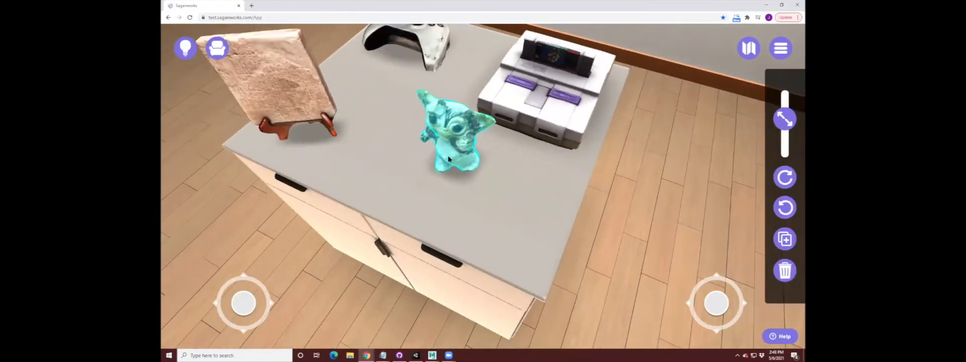
{"action": "left_click", "coordinate": [785, 178]}
{"action": "left_click", "coordinate": [785, 209]}
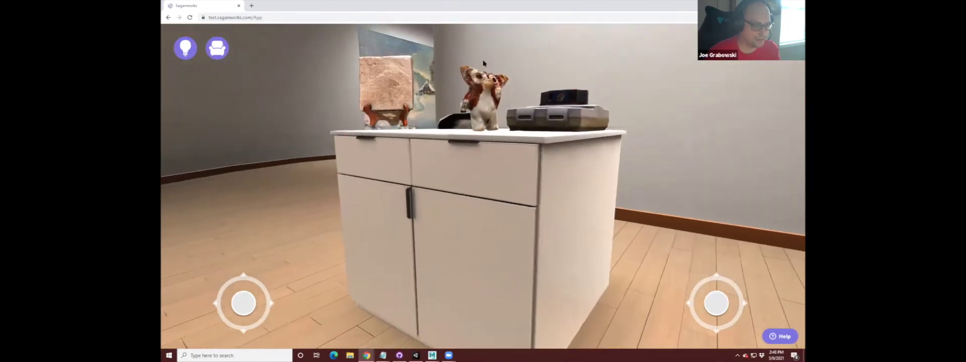
- Turn the gremlin figurine to face the viewer, then pan along the cabinet top
{"action": "left_click", "coordinate": [452, 124]}
{"action": "scroll", "coordinate": [451, 124], "scroll_direction": "up", "scroll_amount": 2}
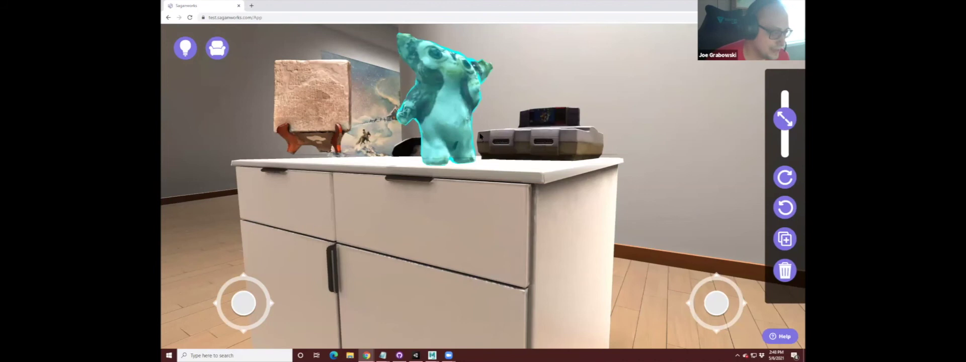
{"action": "left_click", "coordinate": [785, 207]}
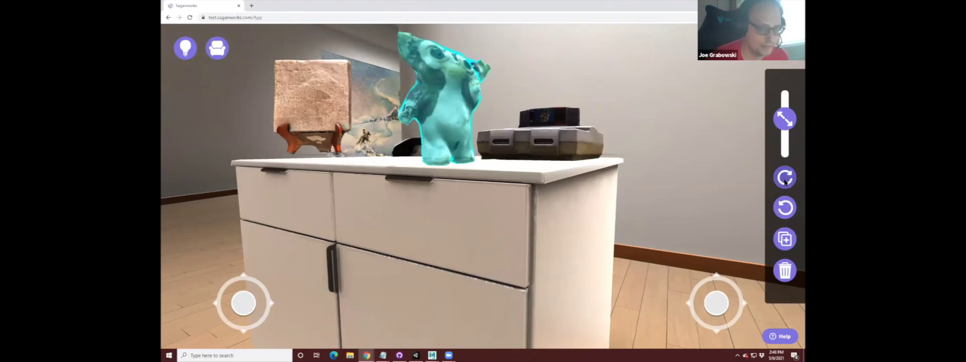
{"action": "left_click", "coordinate": [647, 240]}
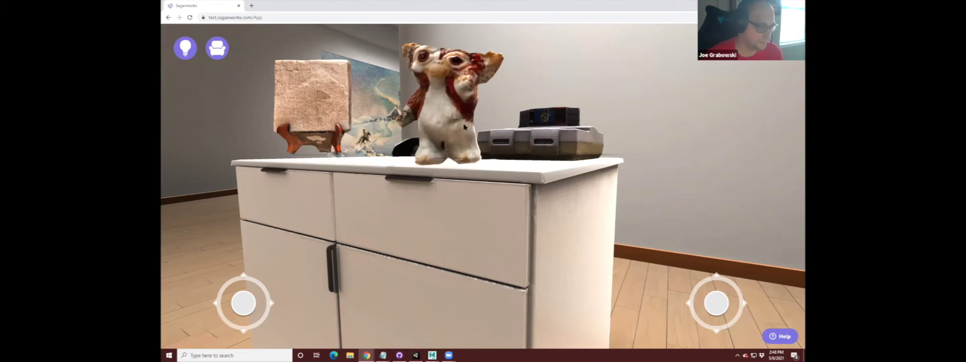
{"action": "scroll", "coordinate": [504, 148], "scroll_direction": "up", "scroll_amount": 4}
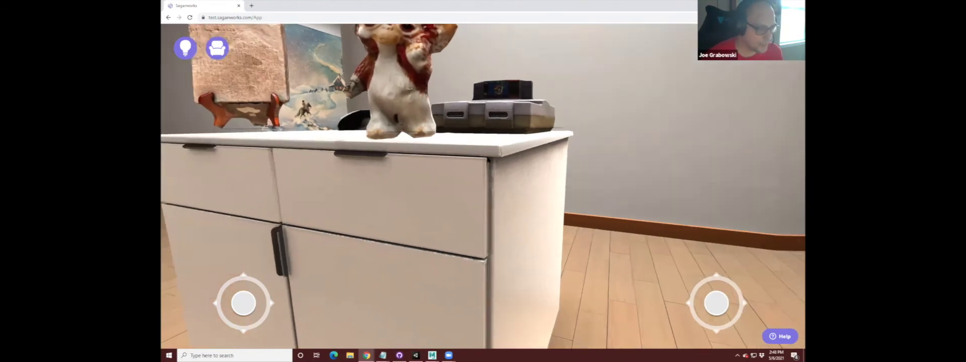
{"action": "mouse_move", "coordinate": [487, 160]}
{"action": "left_mouse_down"}
{"action": "mouse_move", "coordinate": [679, 181]}
{"action": "mouse_move", "coordinate": [499, 138]}
{"action": "left_mouse_up"}
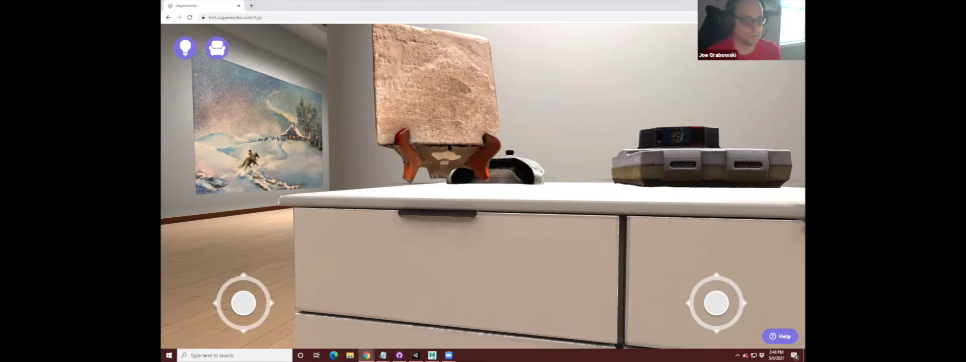
- Drag the white controller across the table and up onto the wall above the cabinet
{"action": "left_click", "coordinate": [655, 173]}
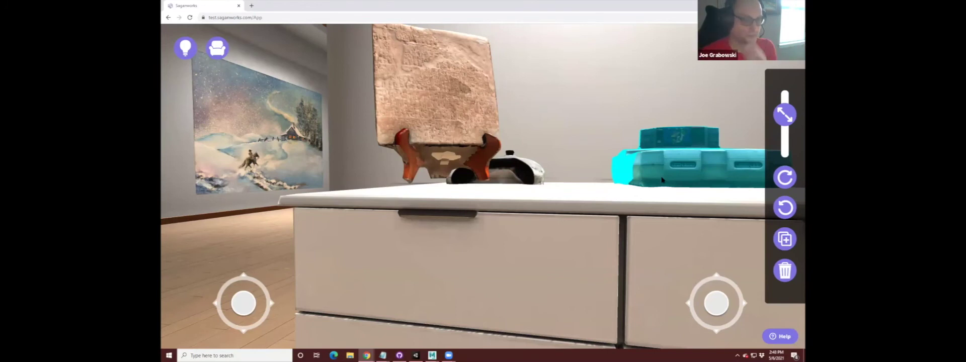
{"action": "left_click", "coordinate": [495, 170]}
{"action": "left_click_drag", "start_coordinate": [495, 170], "coordinate": [612, 177]}
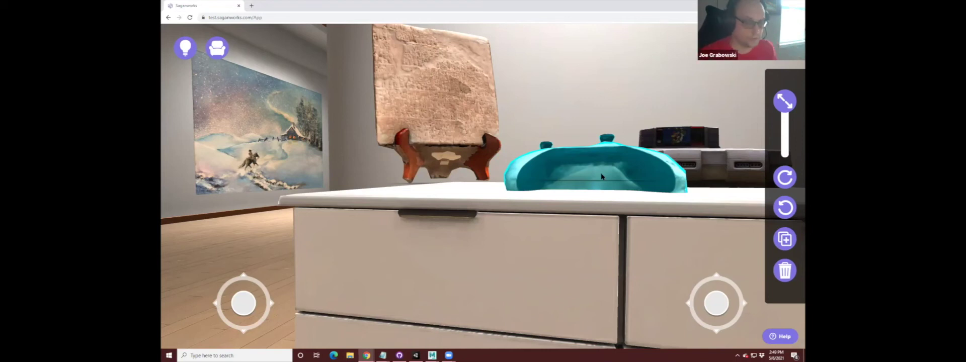
{"action": "left_click_drag", "start_coordinate": [601, 176], "coordinate": [580, 99]}
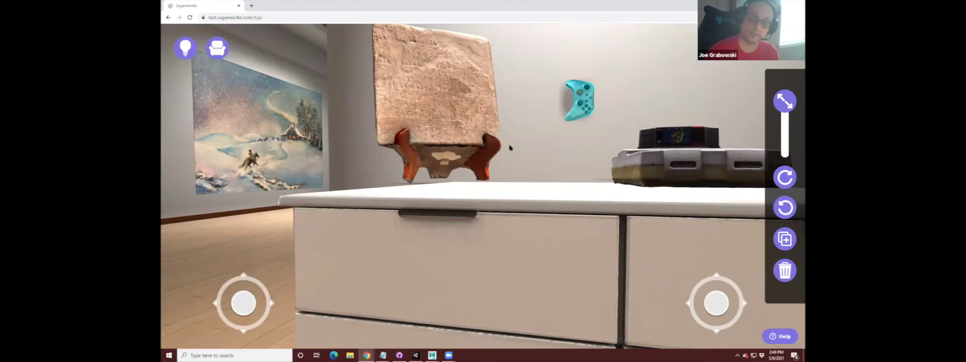
- Lower the controller onto the cabinet top, shrink it, and centre the gremlin figurine
{"action": "left_click_drag", "start_coordinate": [534, 152], "coordinate": [522, 154]}
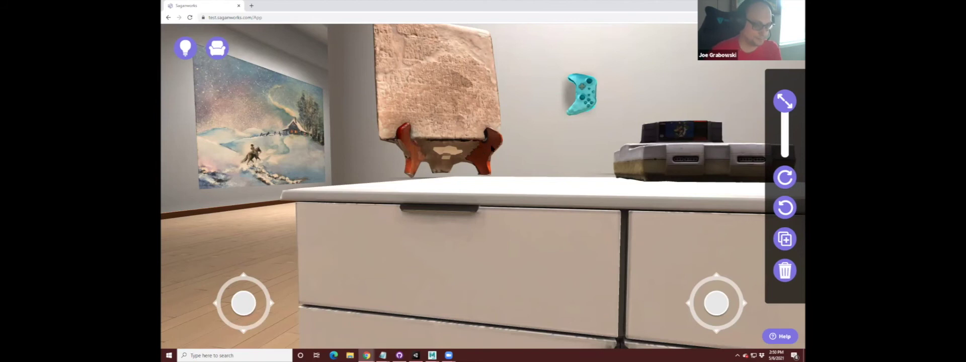
{"action": "mouse_move", "coordinate": [502, 149]}
{"action": "left_mouse_down"}
{"action": "mouse_move", "coordinate": [526, 285]}
{"action": "mouse_move", "coordinate": [477, 70]}
{"action": "left_mouse_up"}
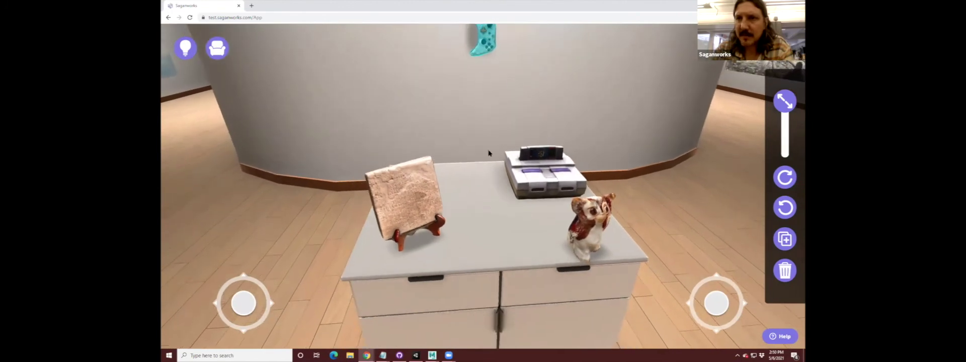
{"action": "left_click_drag", "start_coordinate": [483, 41], "coordinate": [457, 177]}
{"action": "left_click_drag", "start_coordinate": [785, 102], "coordinate": [785, 135]}
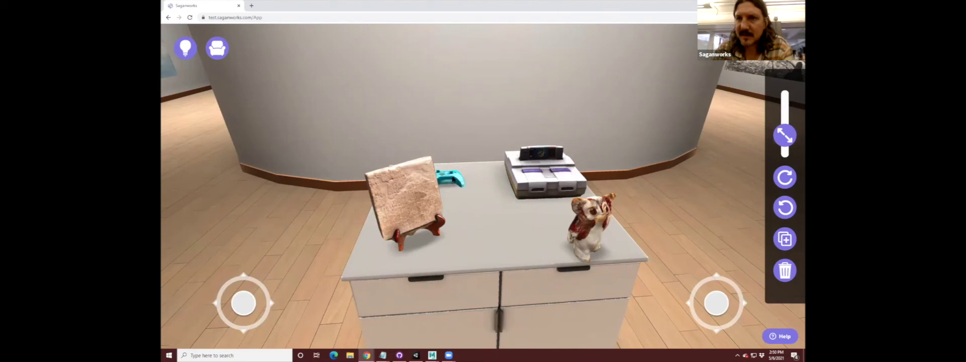
{"action": "left_click", "coordinate": [559, 218]}
{"action": "left_click_drag", "start_coordinate": [589, 227], "coordinate": [542, 221]}
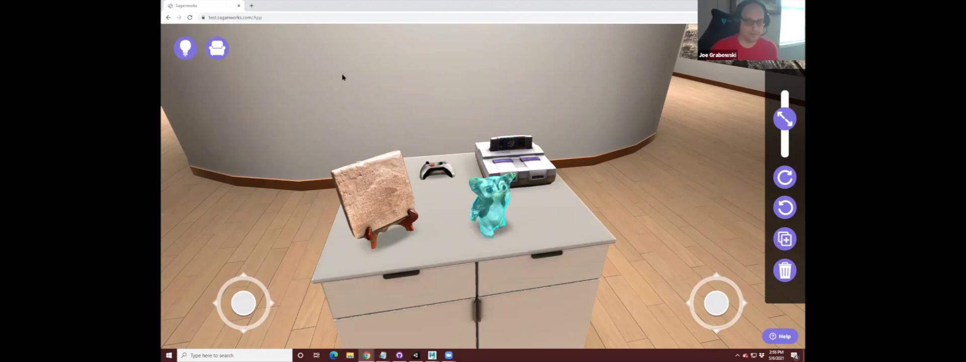
- Turn the view to the dark stone slab between the train painting and seascape
{"action": "mouse_move", "coordinate": [490, 236]}
{"action": "left_mouse_down"}
{"action": "mouse_move", "coordinate": [729, 158]}
{"action": "mouse_move", "coordinate": [567, 131]}
{"action": "left_mouse_up"}
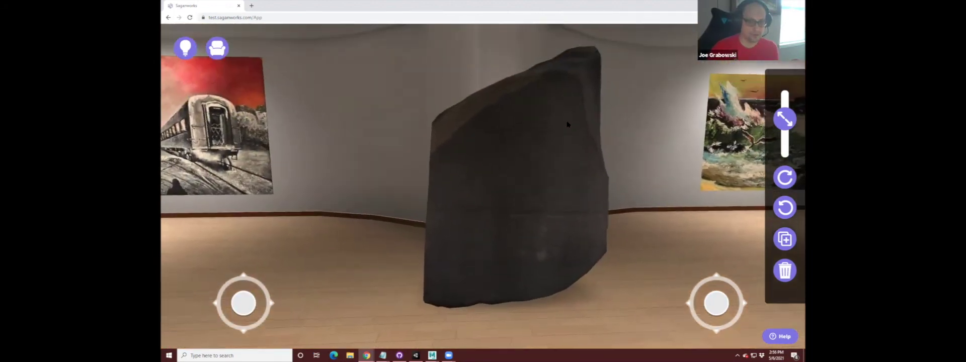